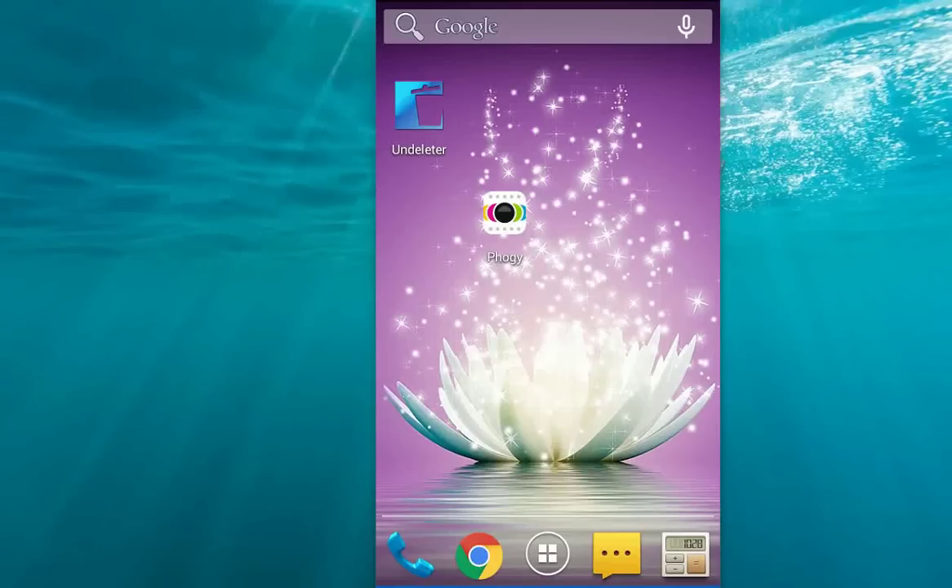
# Check that Undeleter Recover Files & Data is installed in Play Store, then return home
pyautogui.click(547, 555)
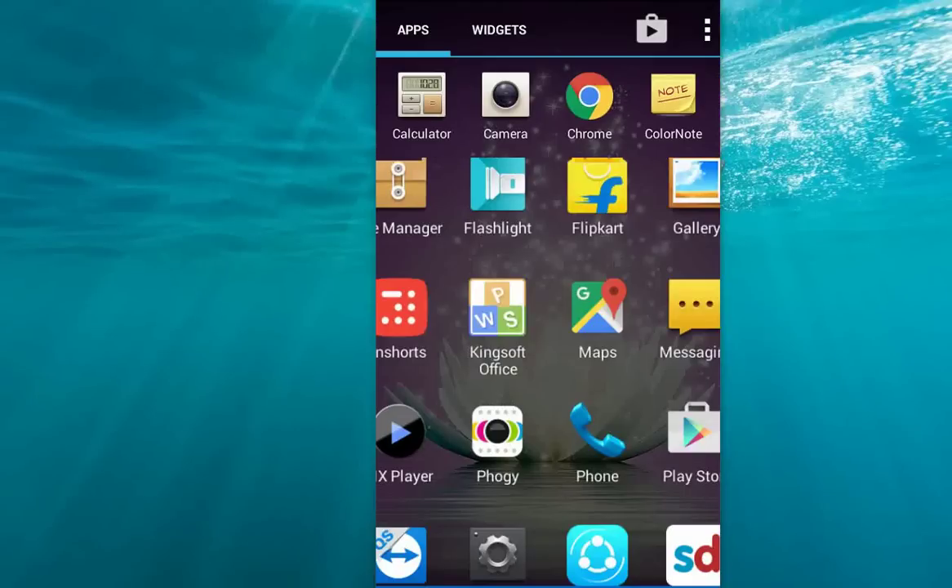
pyautogui.click(686, 392)
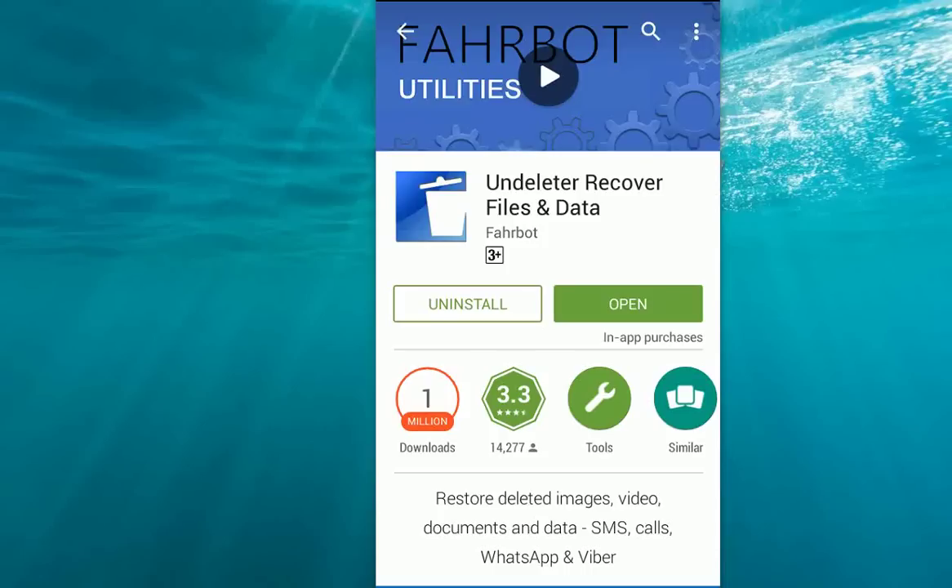
pyautogui.press('super')
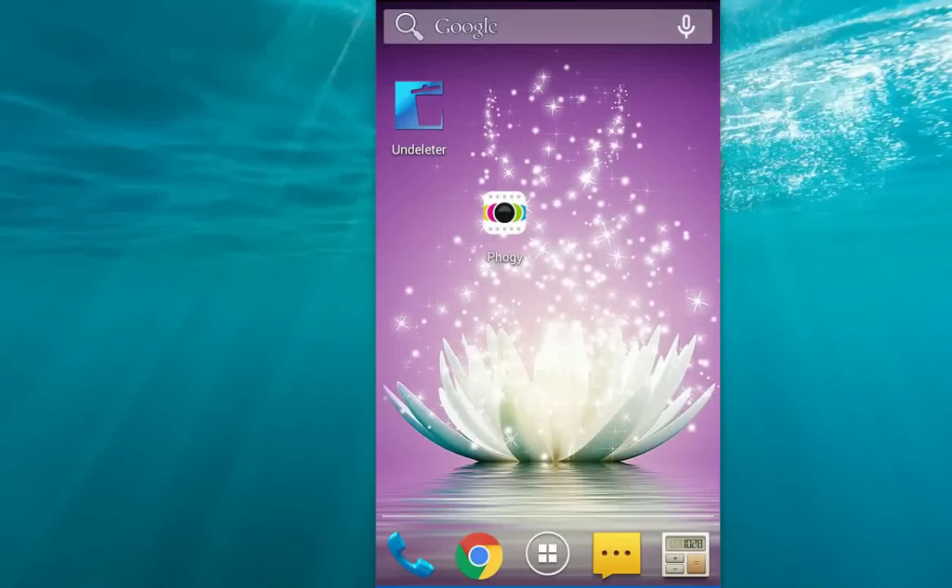
# Launch Undeleter and choose Restore files to reach the storage volume list
pyautogui.click(419, 106)
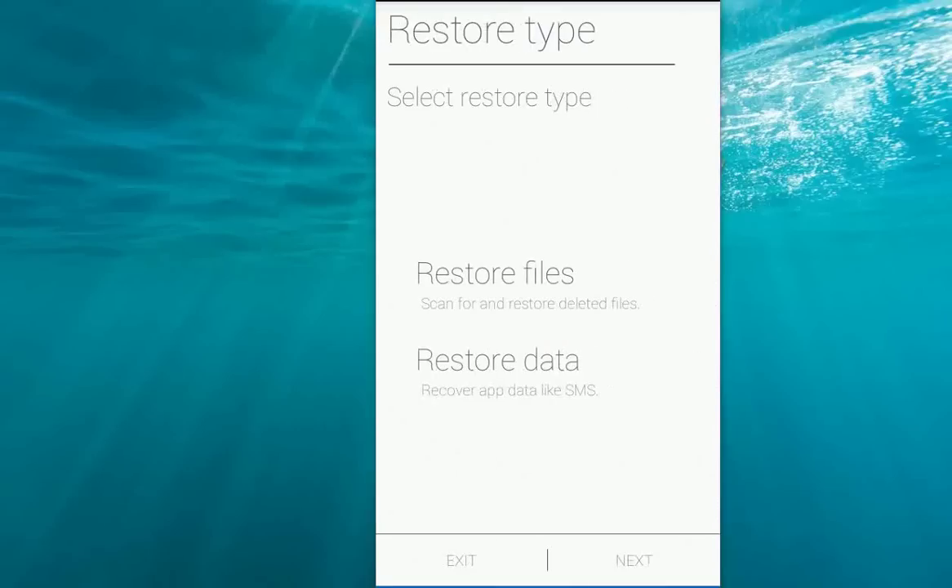
pyautogui.click(536, 270)
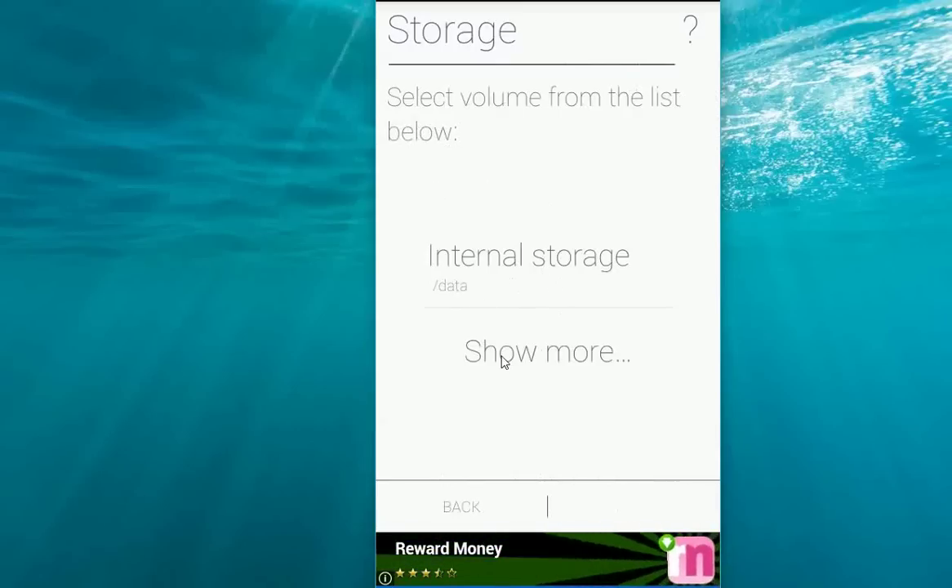
# Review all volumes via Show more, then select Internal storage (/data) to scan
pyautogui.click(503, 362)
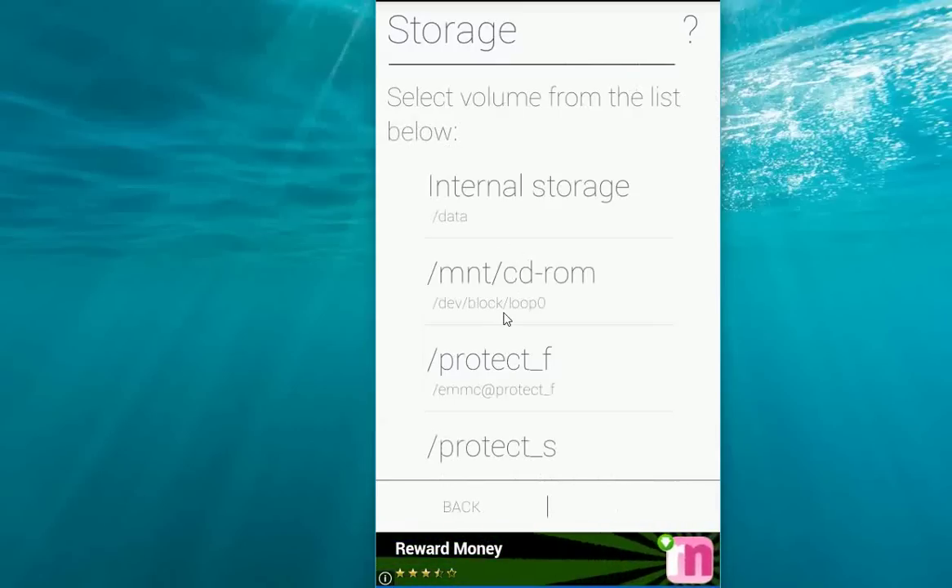
pyautogui.scroll(-3, 506, 318)
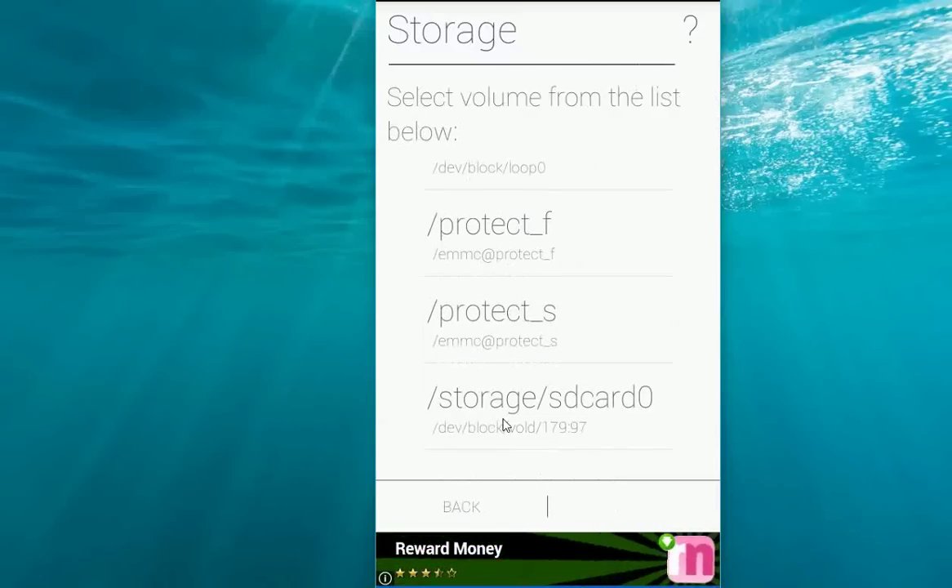
pyautogui.scroll(3, 516, 418)
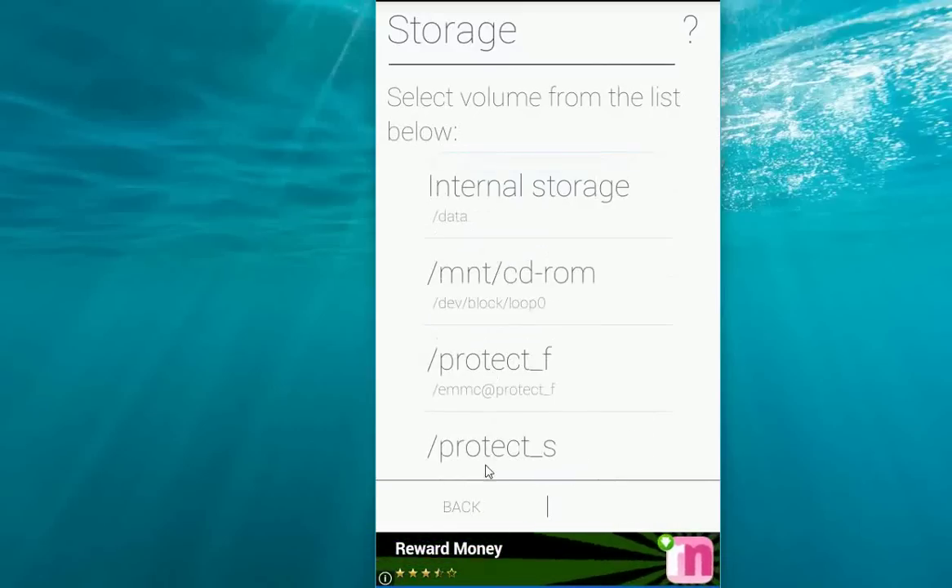
pyautogui.click(457, 507)
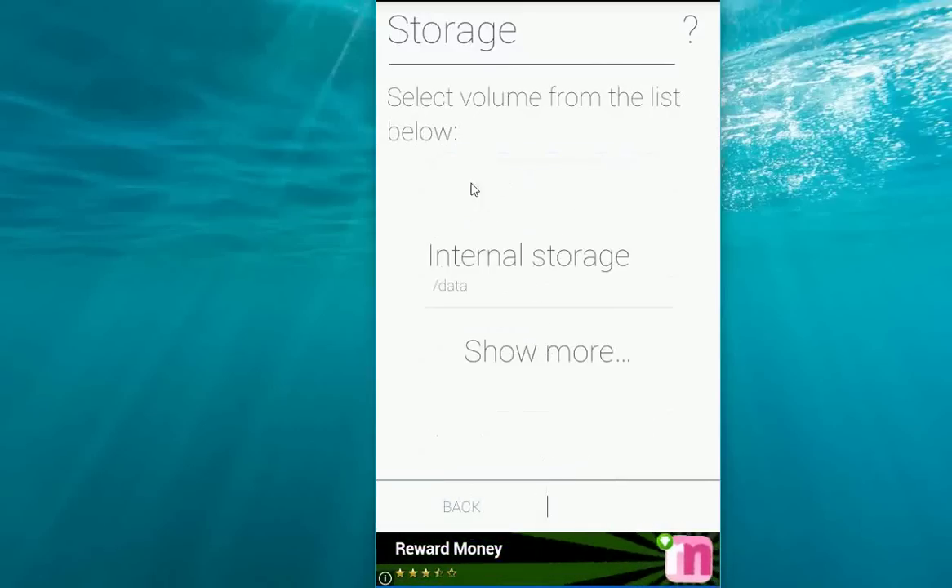
pyautogui.click(485, 264)
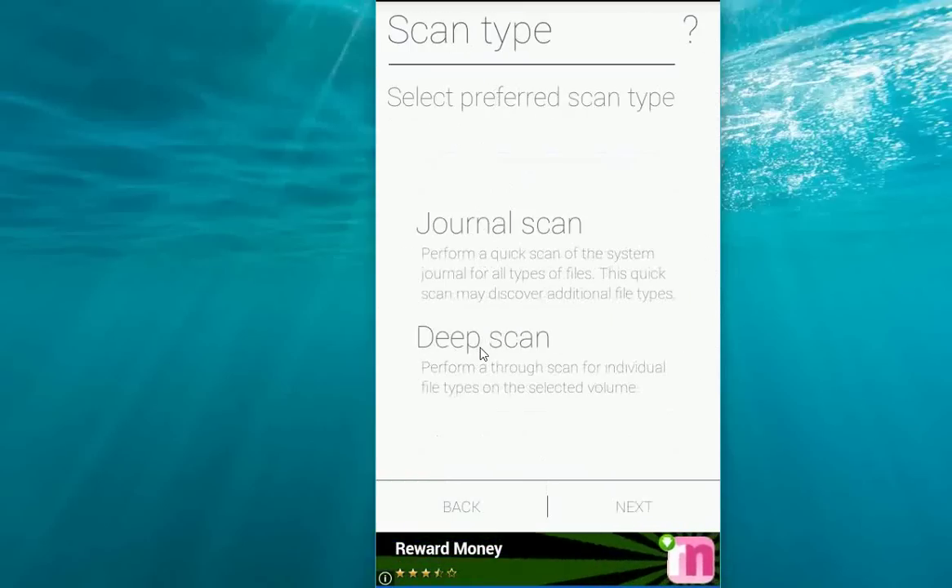
# Start a Deep scan of Internal storage with the JPG image type ticked
pyautogui.click(481, 353)
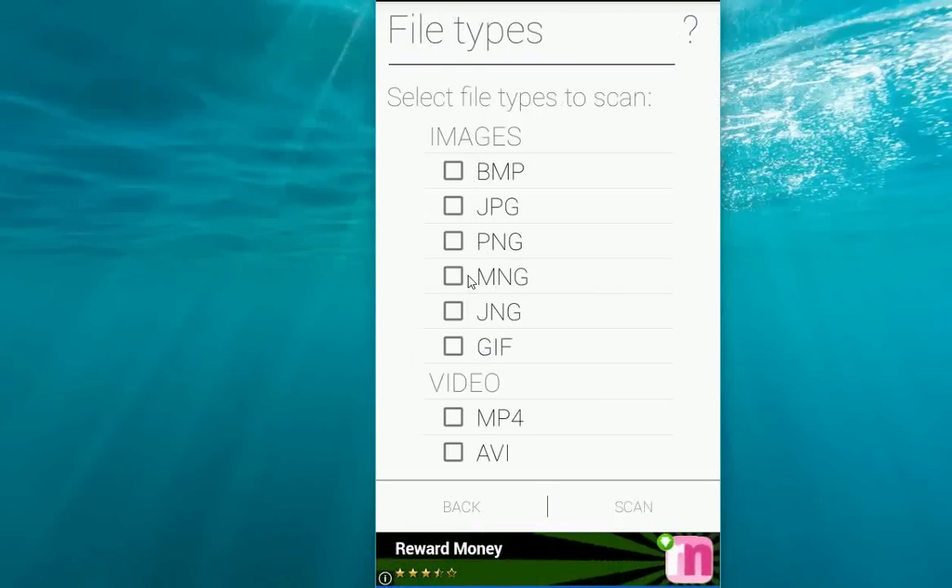
pyautogui.scroll(-5, 469, 280)
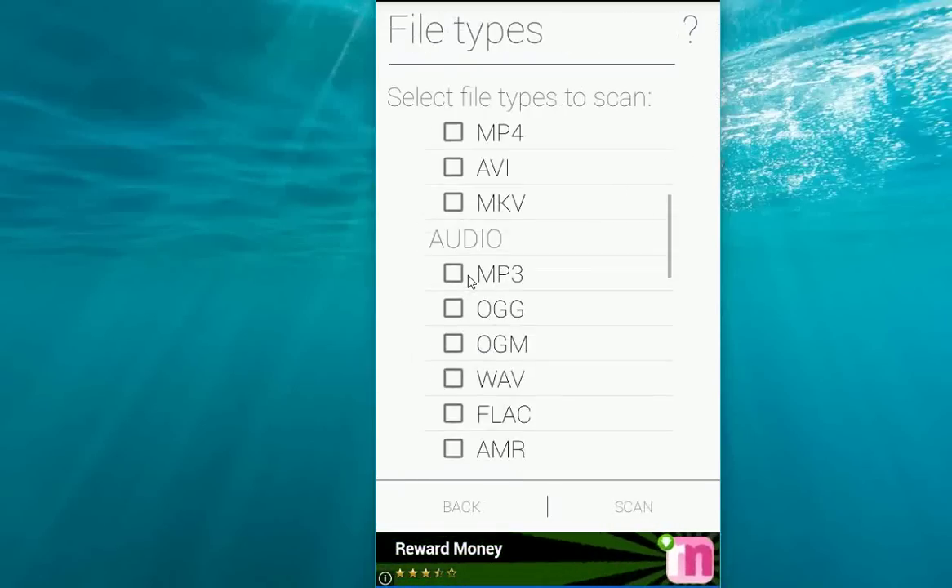
pyautogui.scroll(-5, 470, 280)
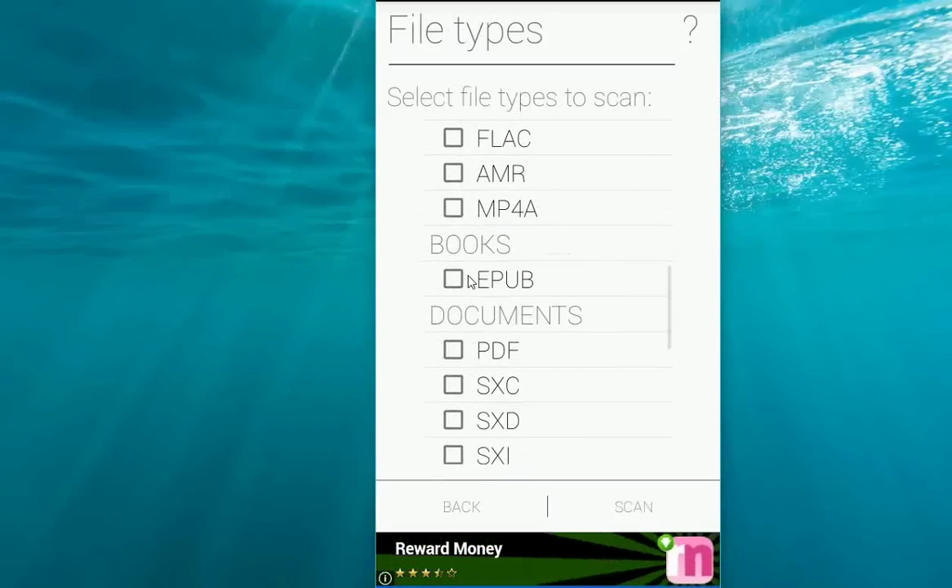
pyautogui.scroll(-5, 470, 280)
pyautogui.scroll(8, 470, 280)
pyautogui.scroll(5, 469, 280)
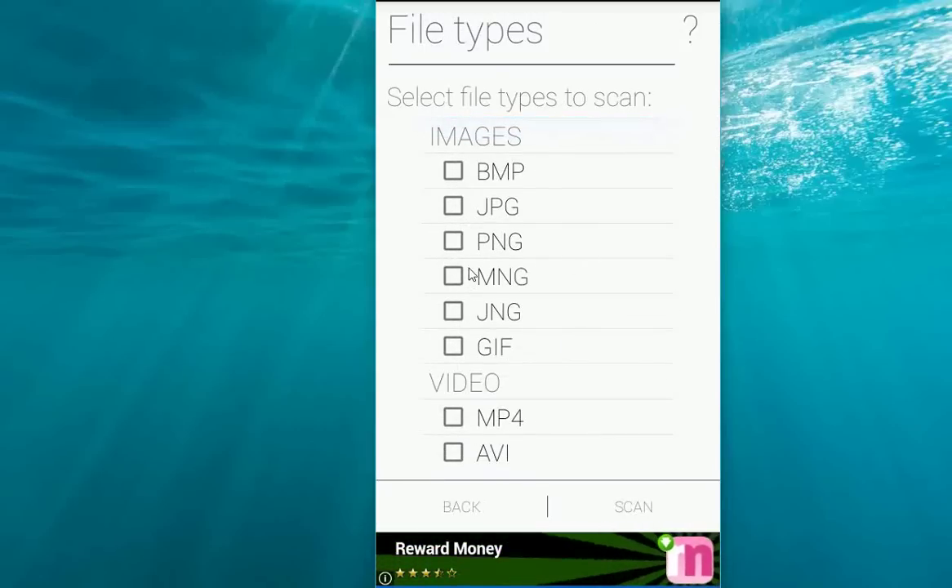
pyautogui.click(453, 206)
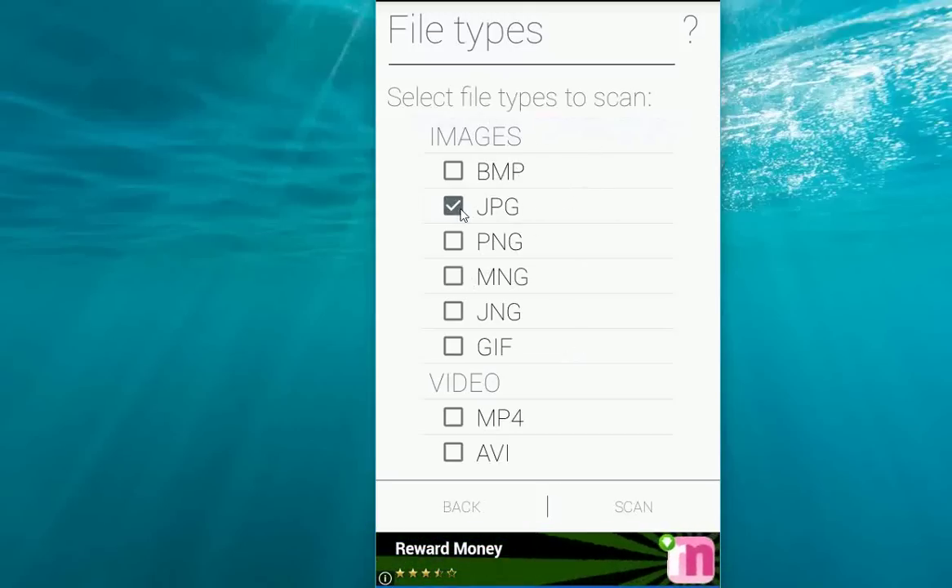
pyautogui.click(612, 507)
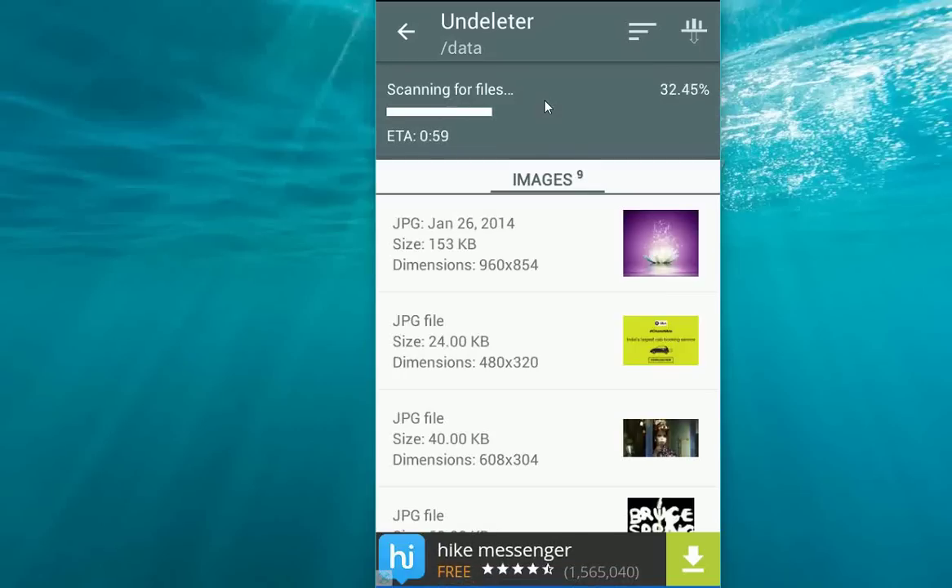
# Scroll through the 128 recovered JPG results and select the 170x170 device photo
pyautogui.scroll(-5, 547, 326)
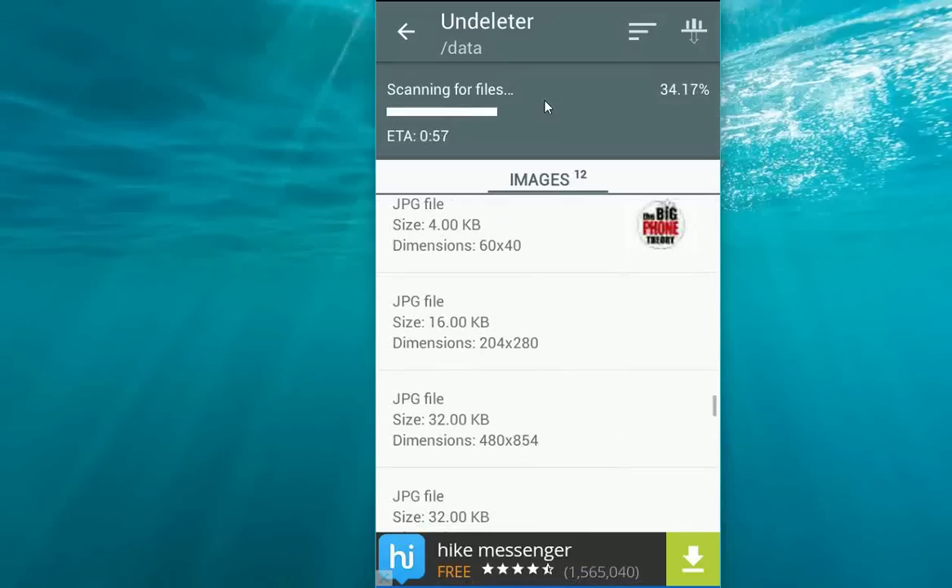
pyautogui.scroll(-5, 547, 367)
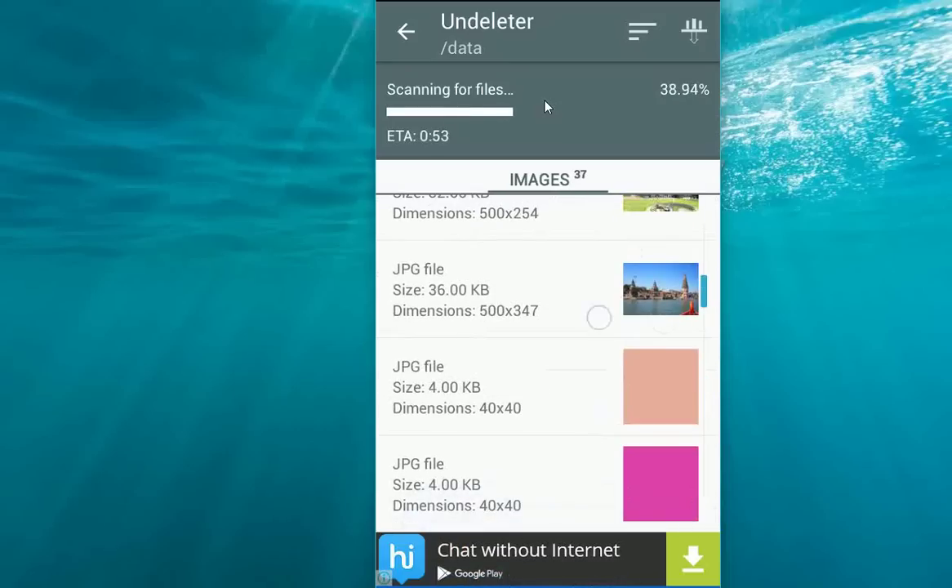
pyautogui.scroll(-5, 600, 327)
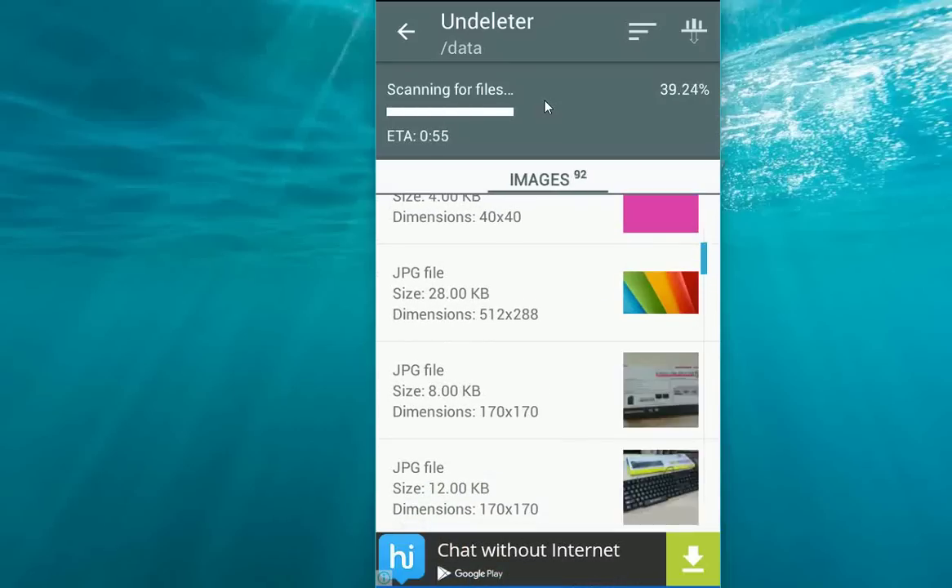
pyautogui.scroll(-5, 547, 360)
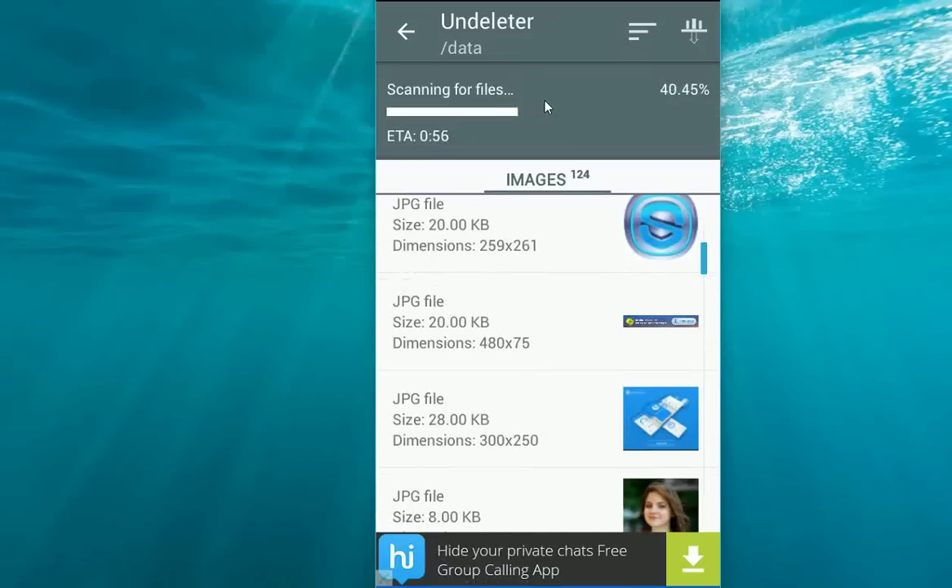
pyautogui.scroll(-3, 547, 359)
pyautogui.scroll(-2, 547, 359)
pyautogui.scroll(-2, 547, 359)
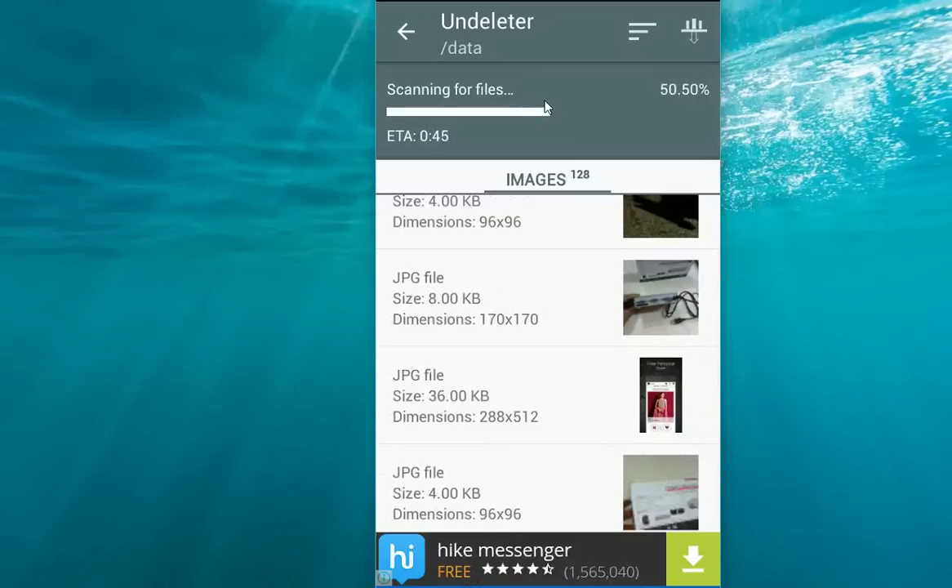
pyautogui.click(640, 304)
# View the 170x170 photo full-size, dismiss the advert, and bring up its Restore dialog
pyautogui.click(424, 301)
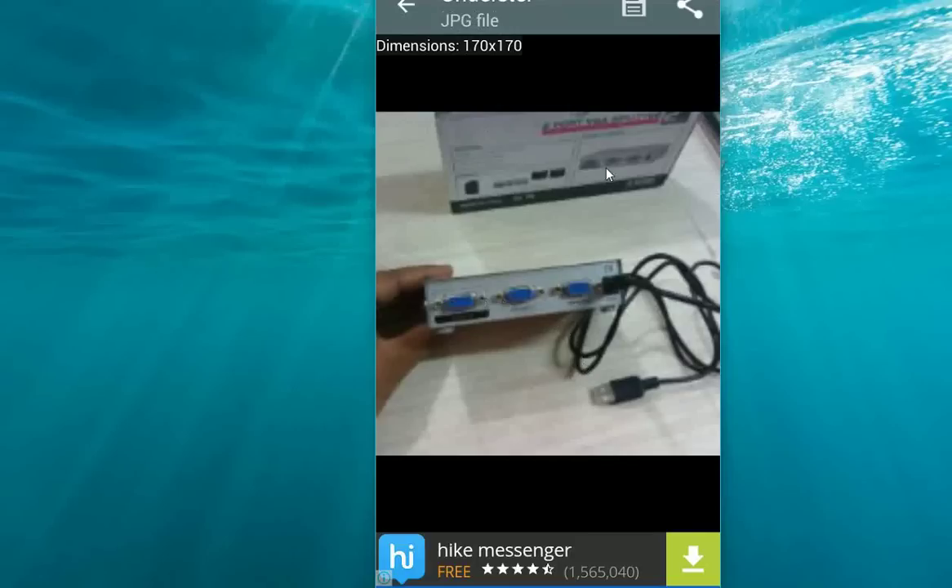
pyautogui.click(635, 10)
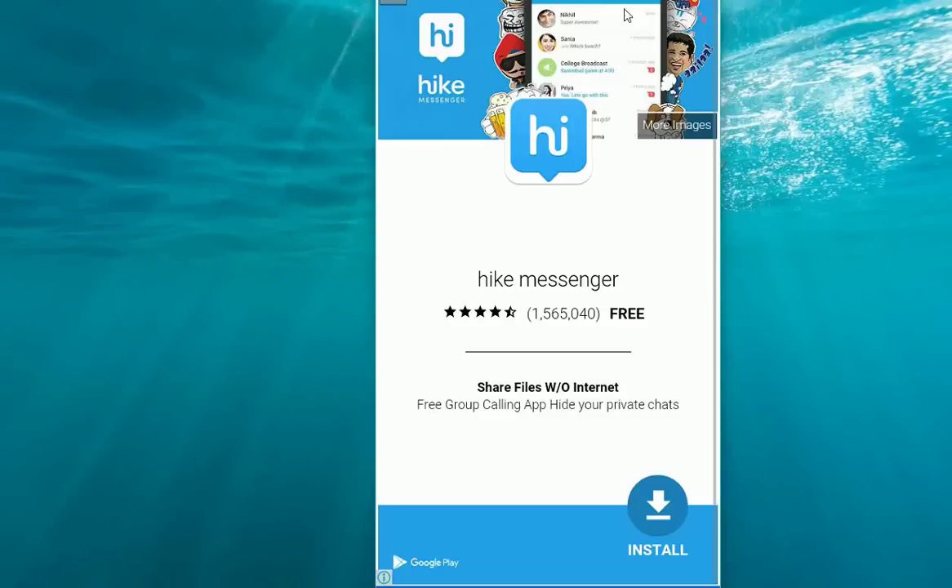
pyautogui.click(400, 3)
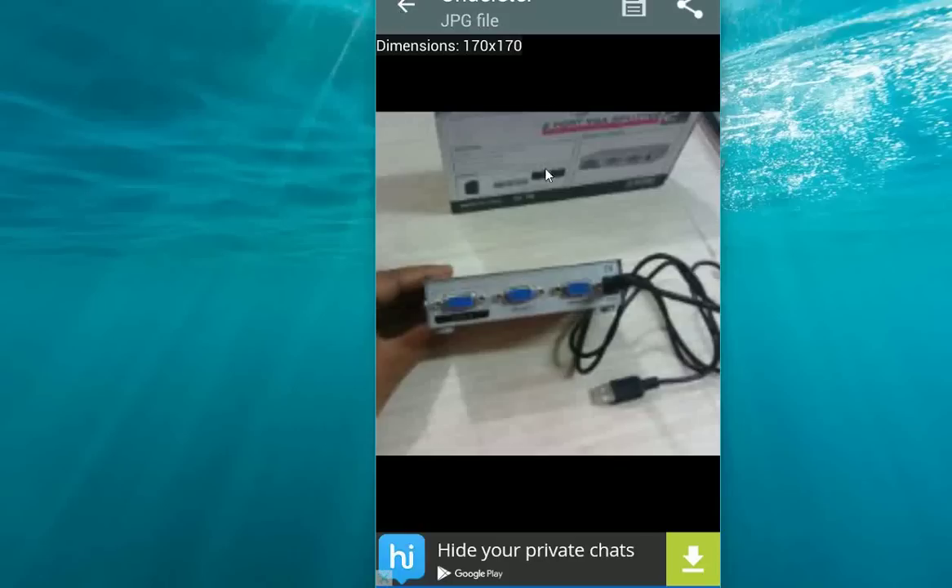
pyautogui.click(636, 10)
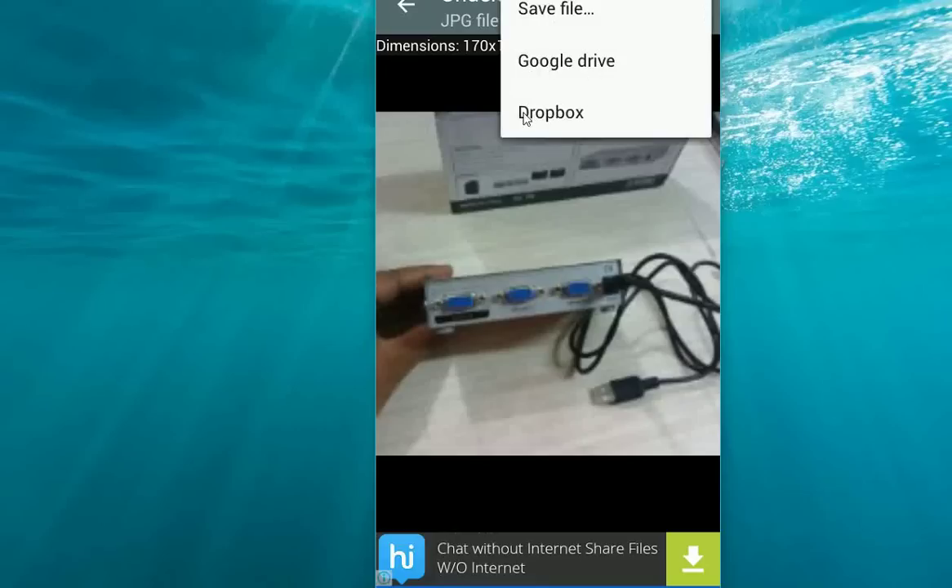
pyautogui.click(538, 13)
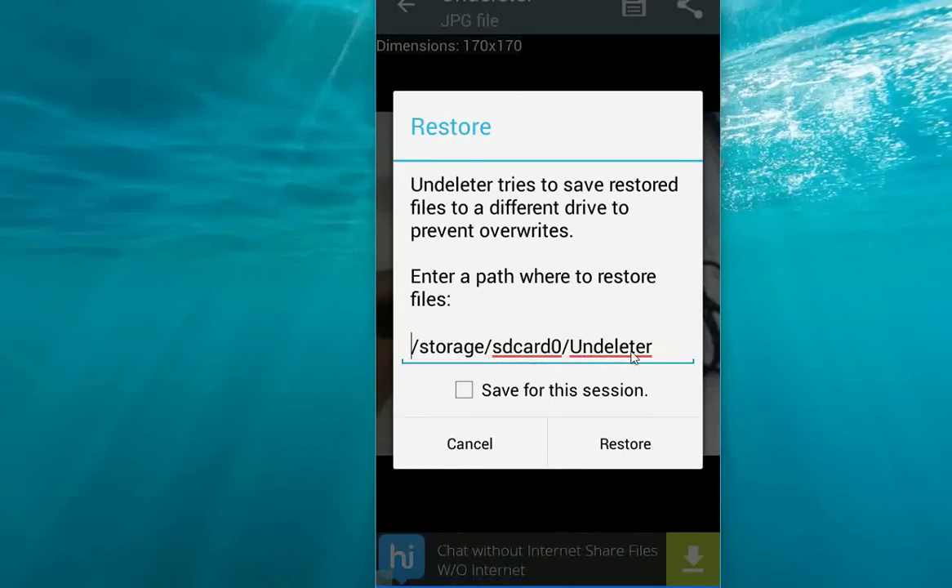
# Restore the photo to /storage/sdcard0/Undeleter as restored_file_131836.jpg
pyautogui.click(612, 447)
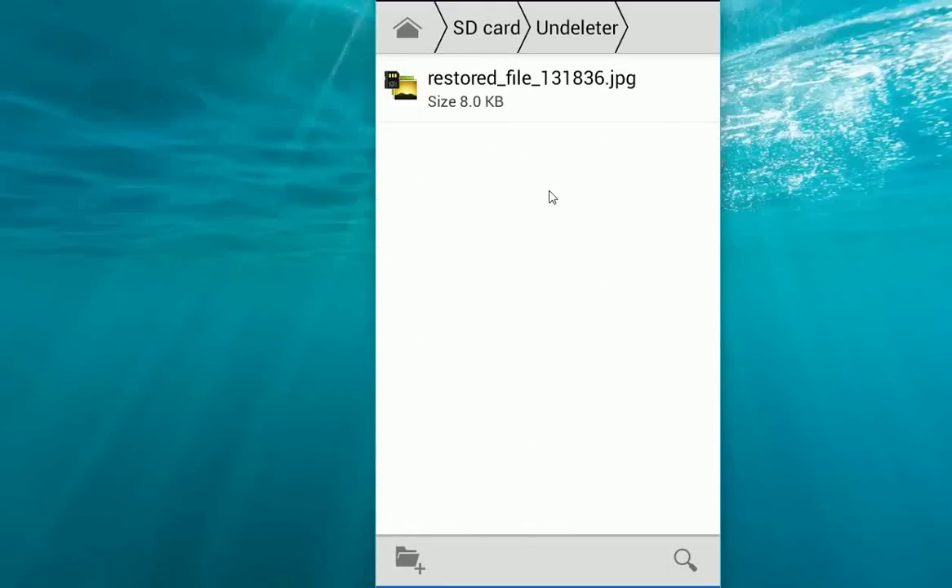
# View restored_file_131836.jpg, then back out to File Manager's SD card and Phone storage overview
pyautogui.click(492, 109)
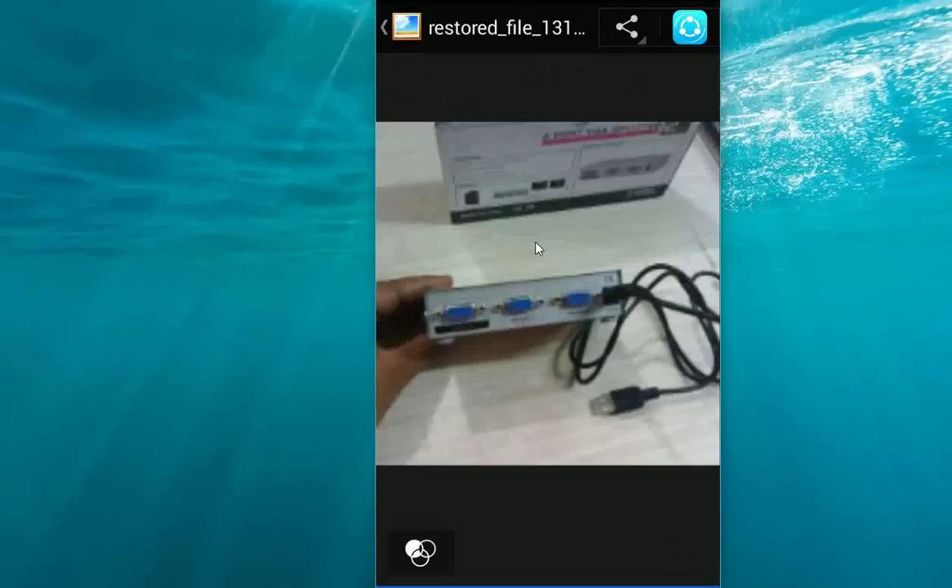
pyautogui.press('Escape')
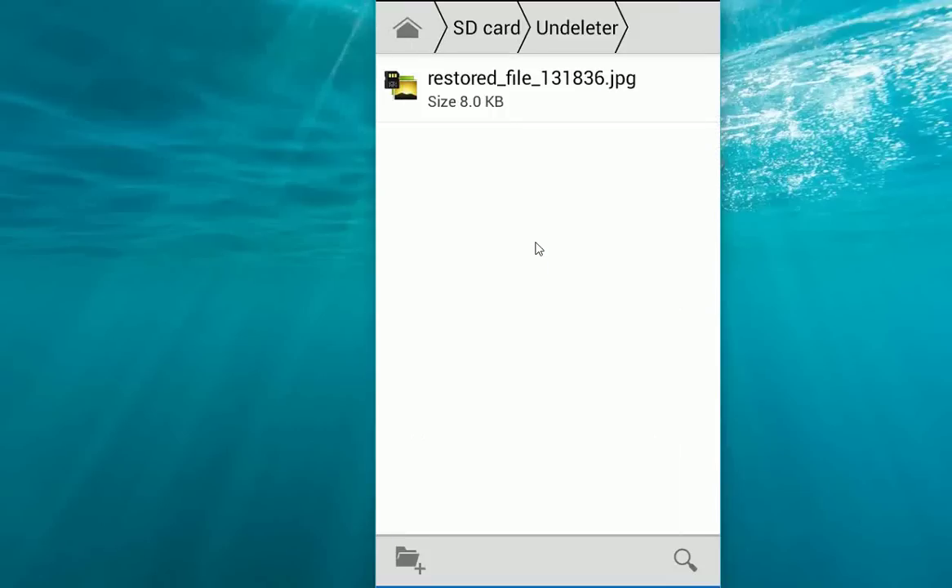
pyautogui.press('Escape')
pyautogui.press('Escape')
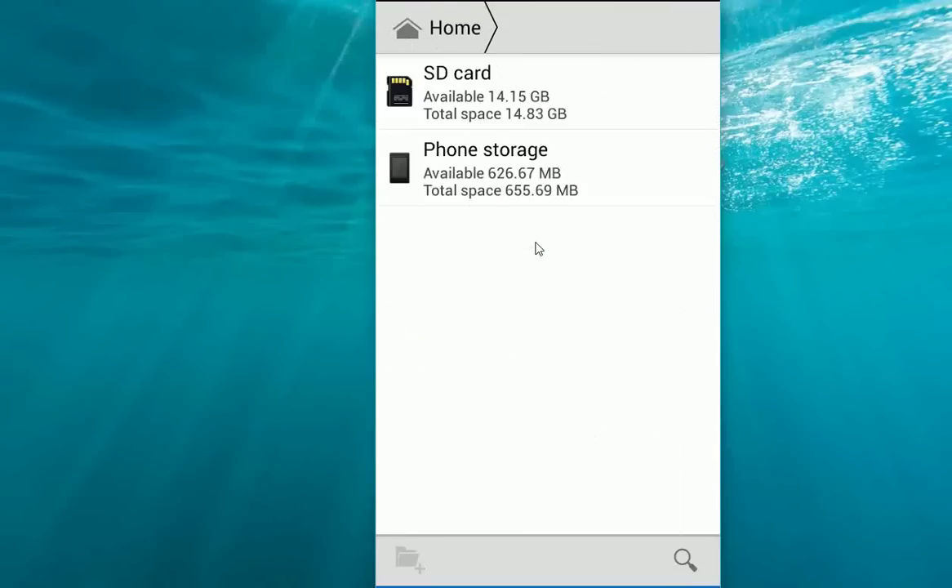
pyautogui.press('Escape')
pyautogui.press('Escape')
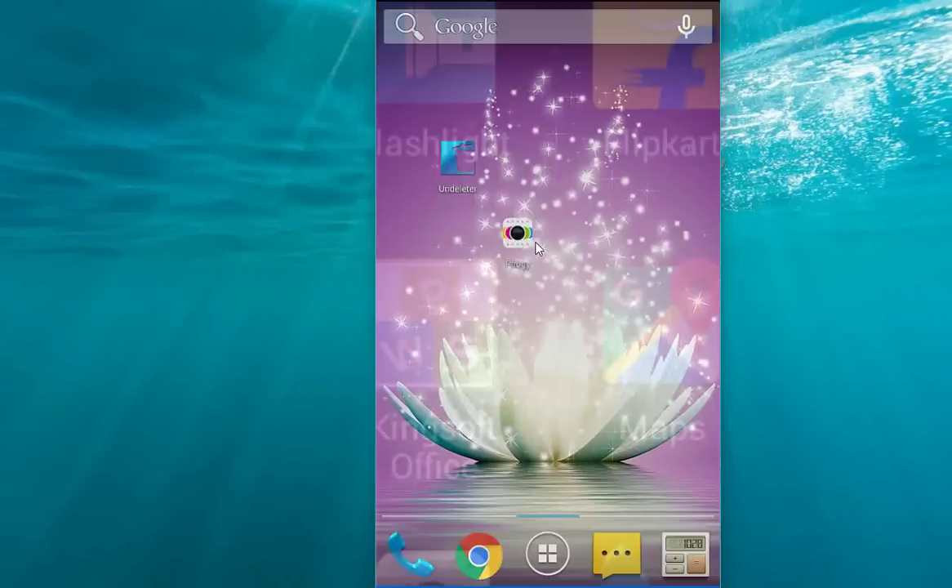